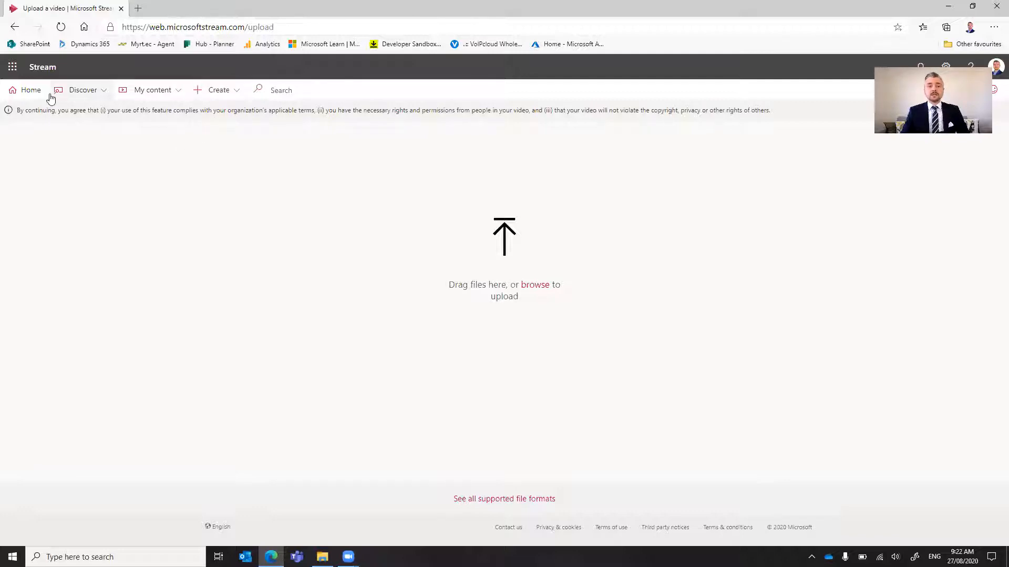
- Go to the Stream home page and start a new video upload
left_click(34, 97)
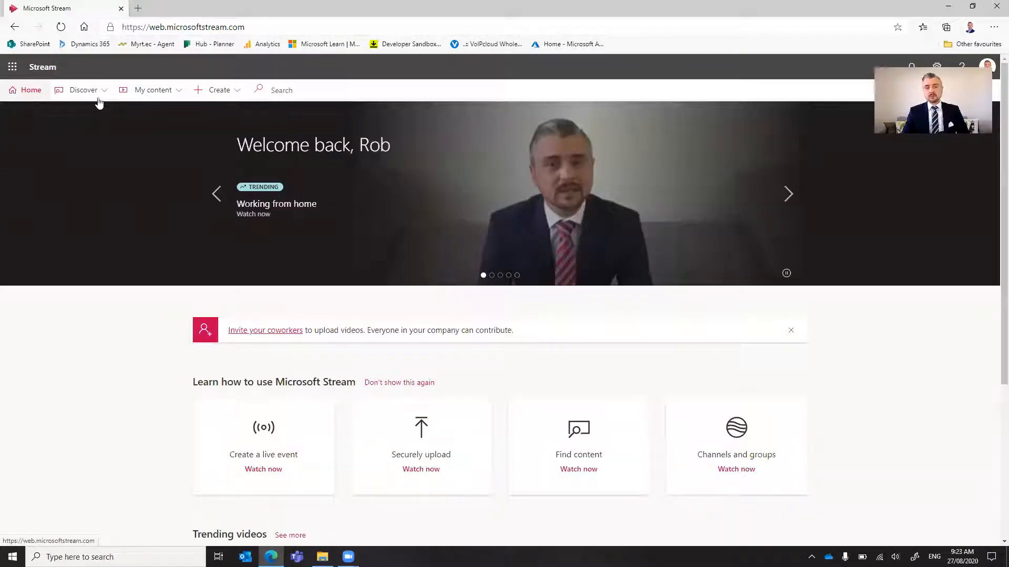
left_click(220, 91)
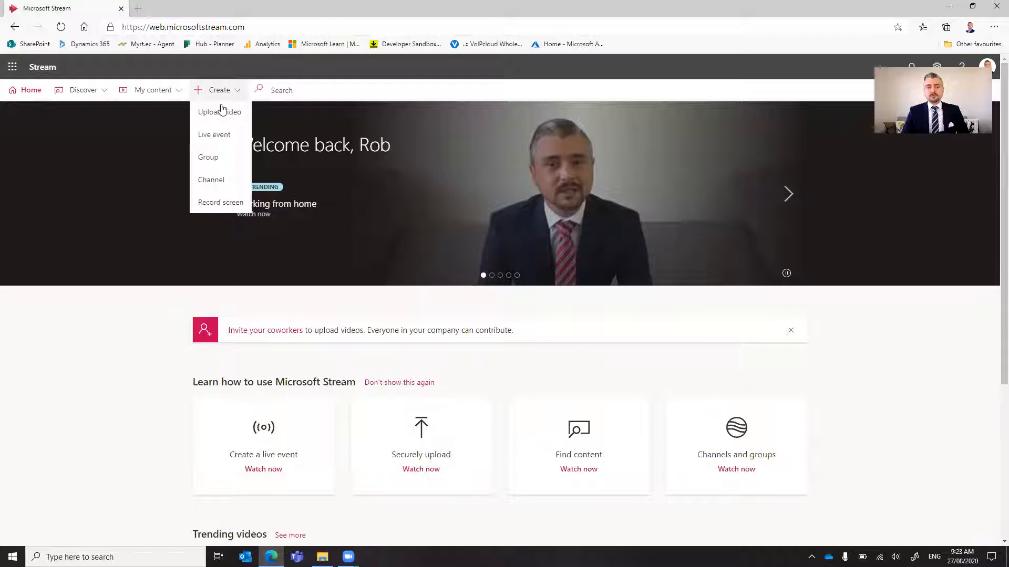
left_click(223, 109)
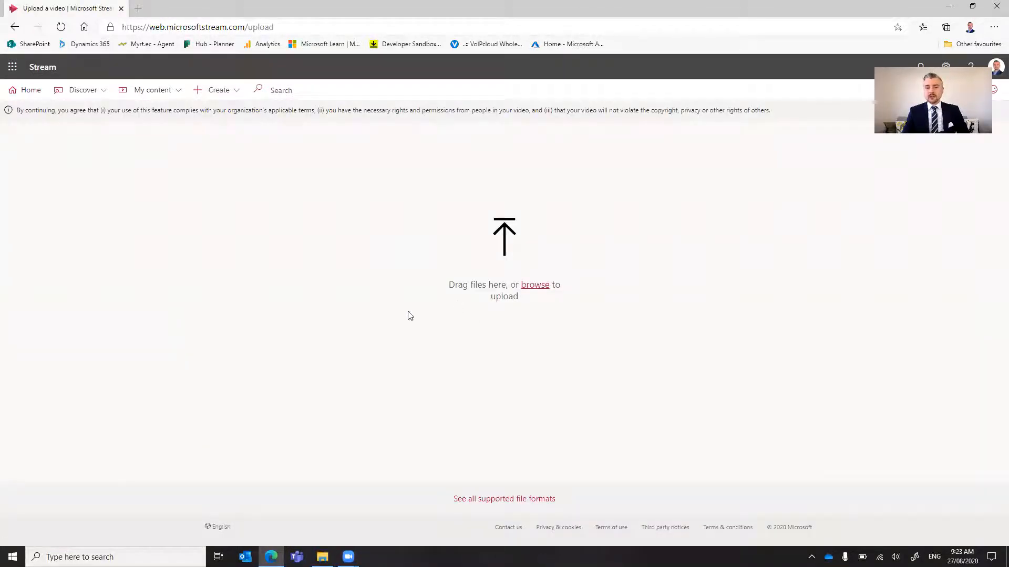
- Shrink the recording folder's window over the upload page and upload Zoom Recording Test.mp4 from it
mouse_move(322, 557)
left_click(322, 514)
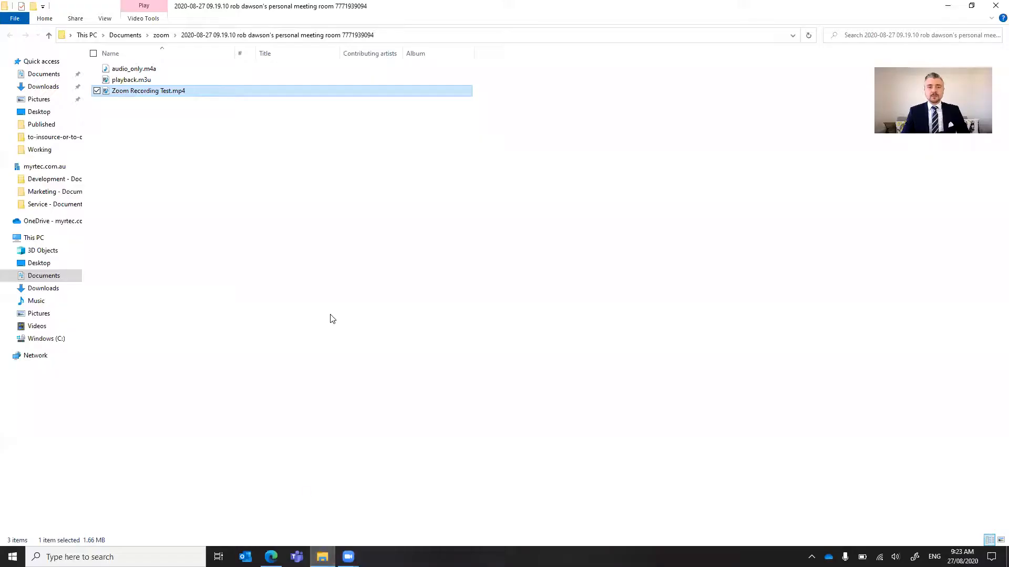
double_click(744, 5)
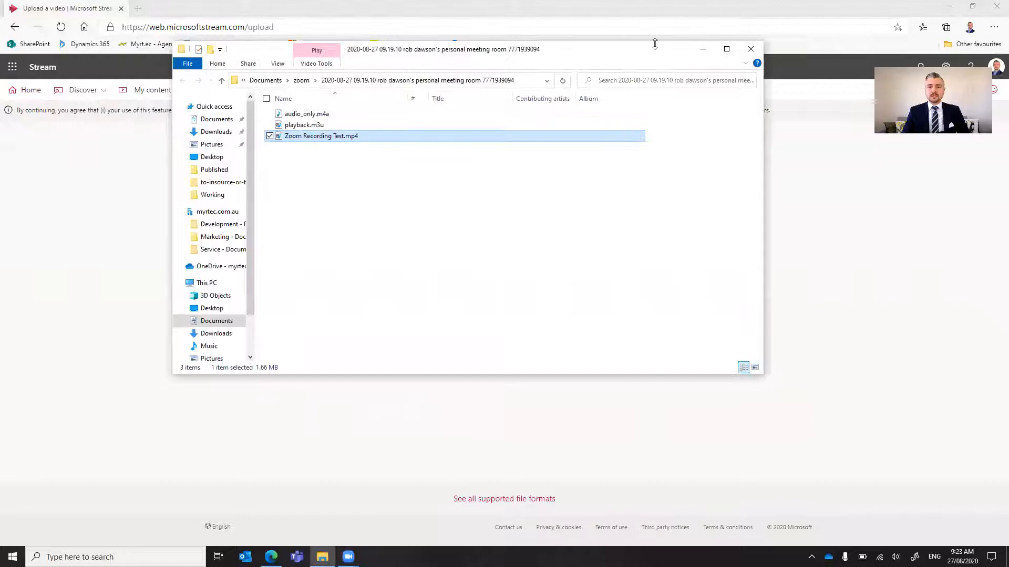
left_click_drag(652, 51, 596, 228)
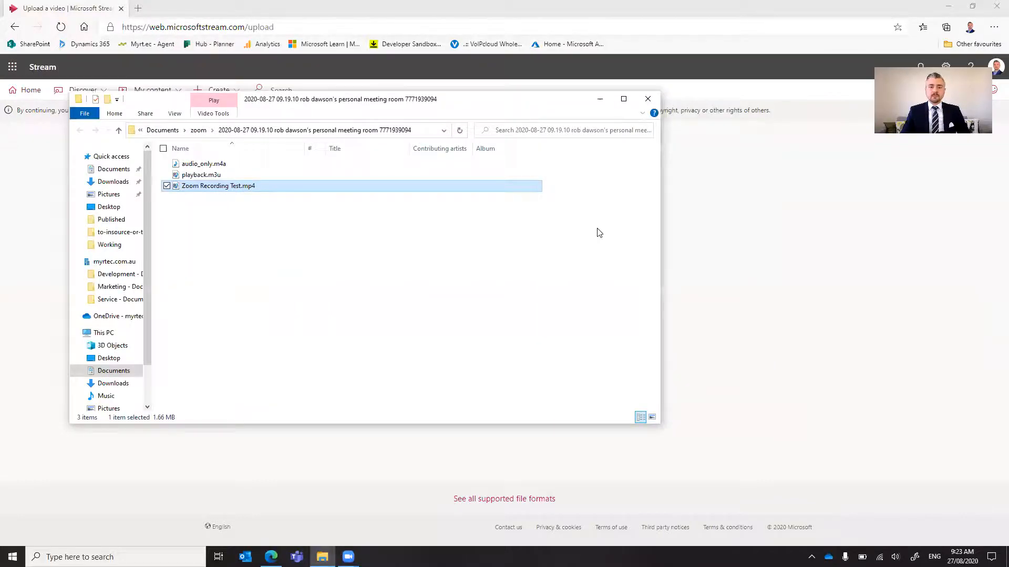
left_click_drag(423, 195, 434, 190)
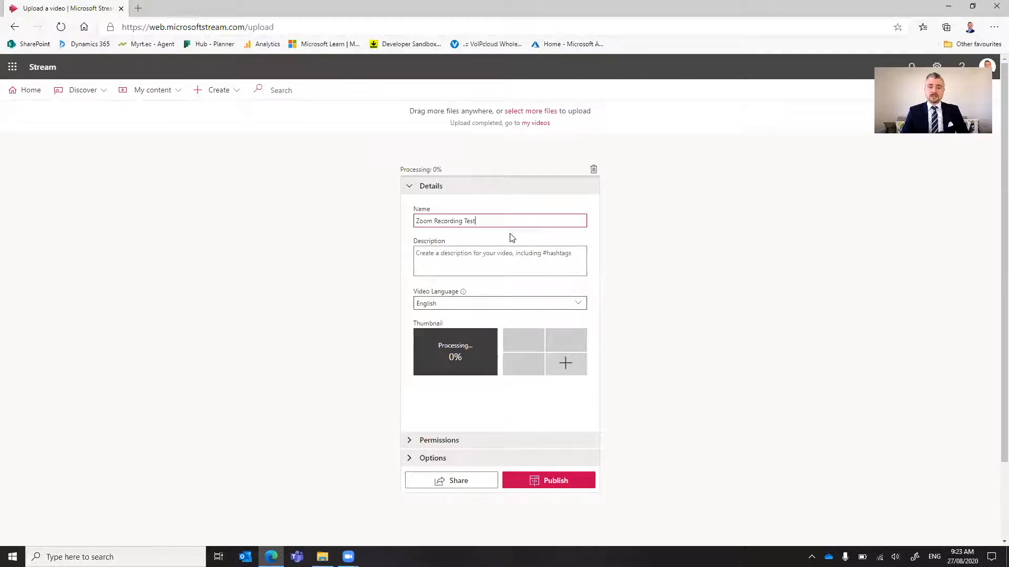
- Show the uploaded video's permissions and publish it with company-wide viewing allowed
left_click(437, 446)
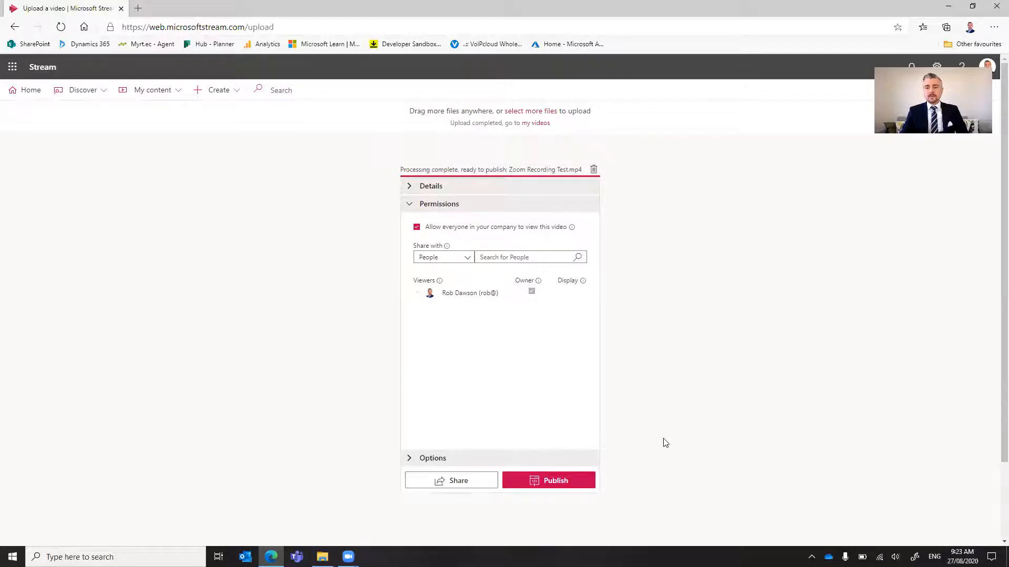
left_click(550, 483)
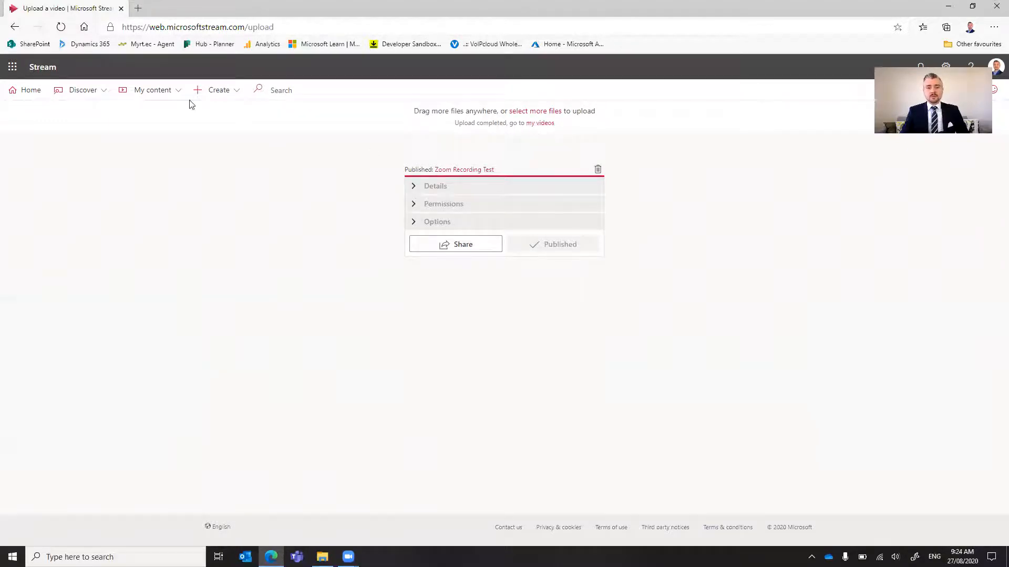
- Open the Zoom Recording Test video from the list of own videos for editing and check its caption options
left_click(146, 94)
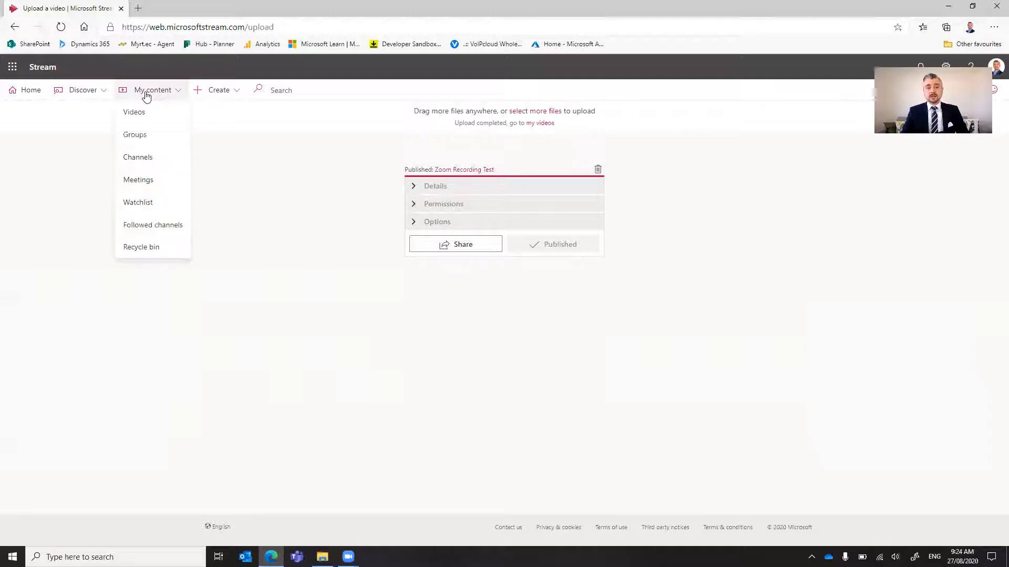
left_click(143, 113)
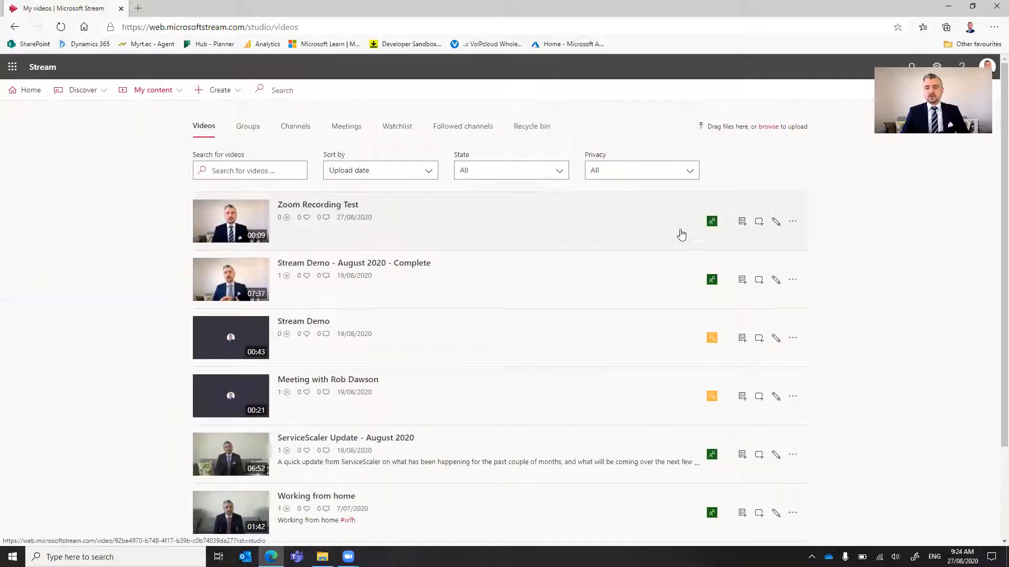
left_click(779, 222)
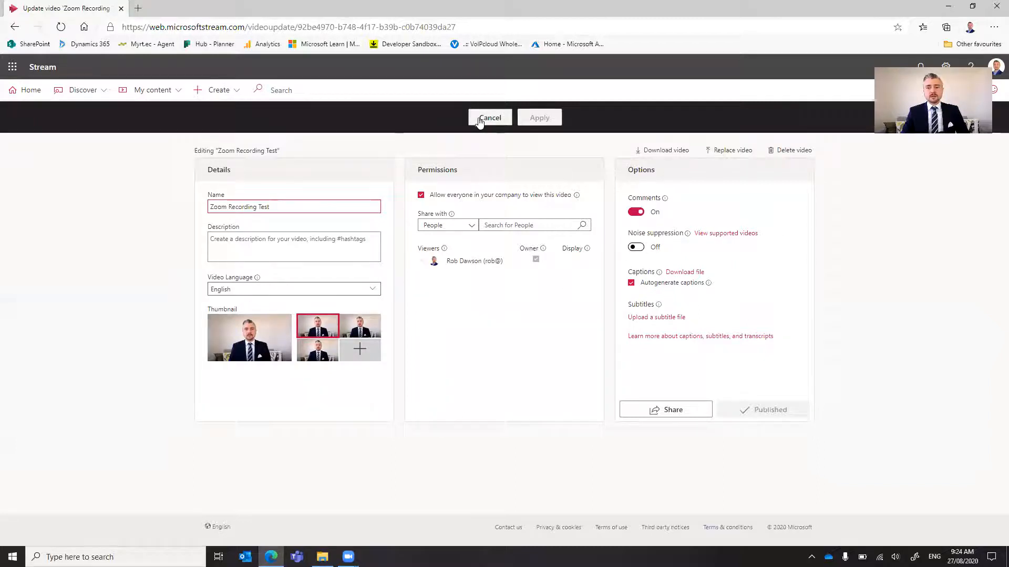
mouse_move(665, 199)
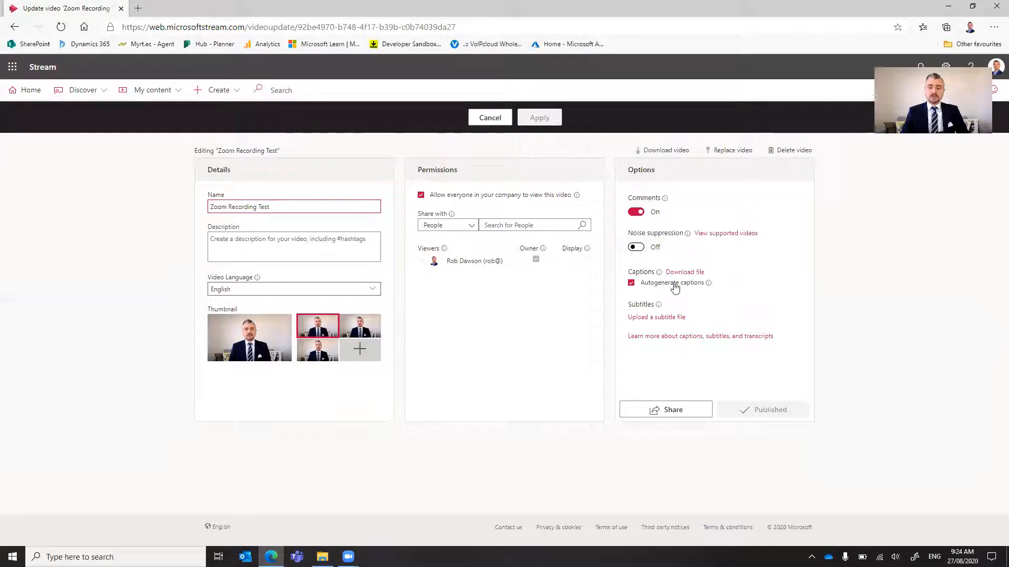
mouse_move(706, 289)
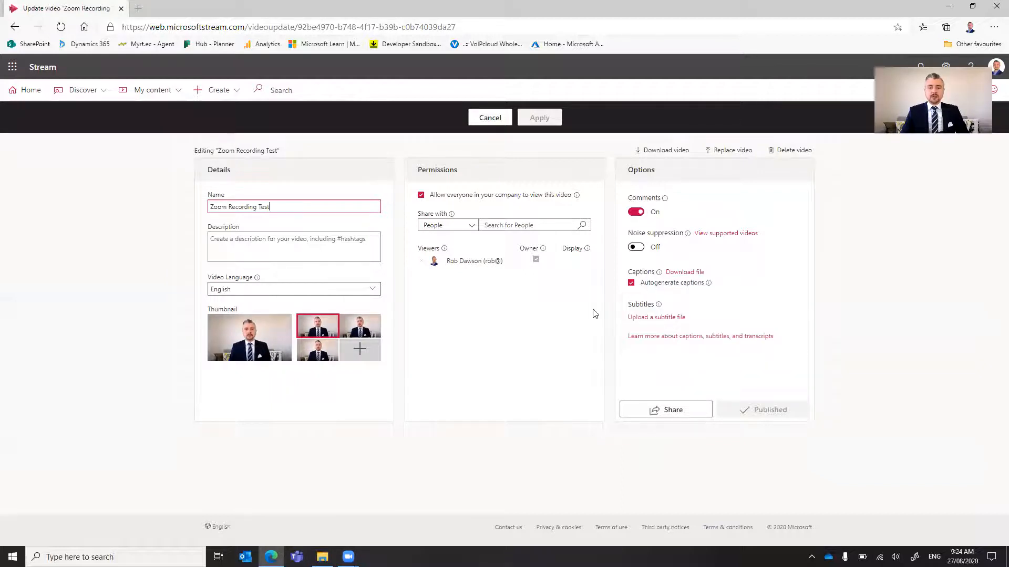
- Download the autogenerated captions file of the Zoom Recording Test video and open it
left_click(691, 274)
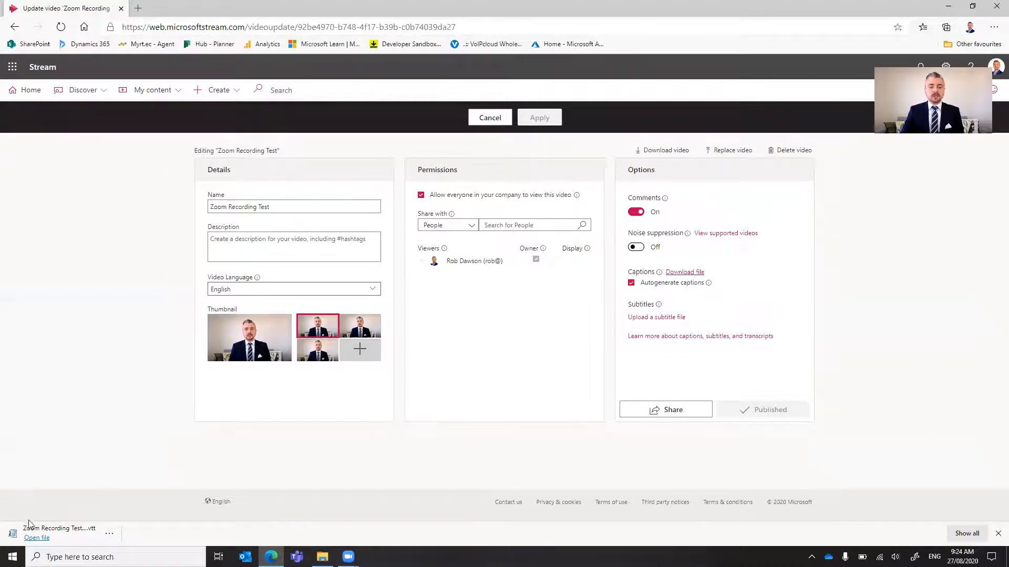
left_click(35, 538)
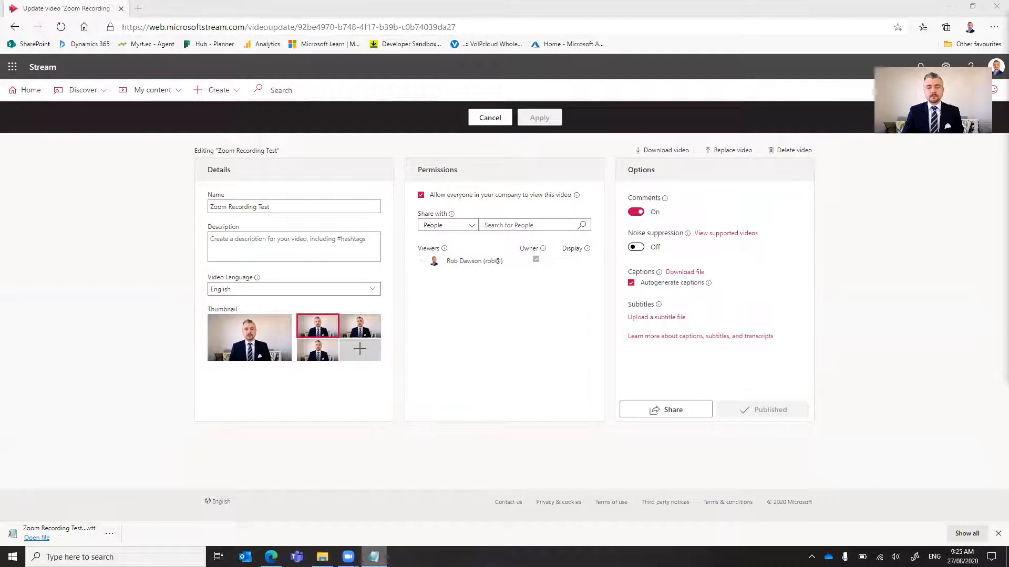
key("alt+Tab")
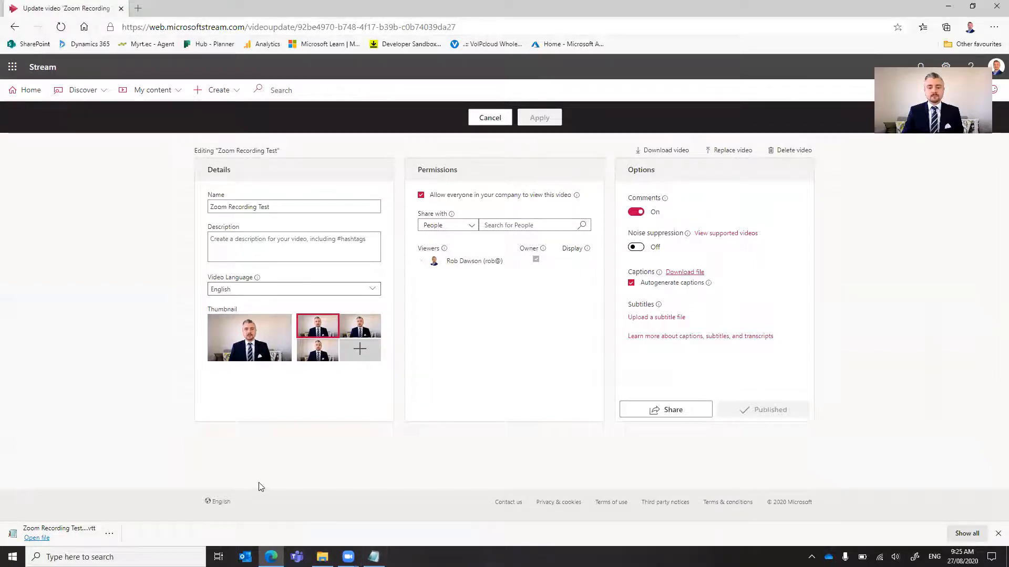
left_click(373, 556)
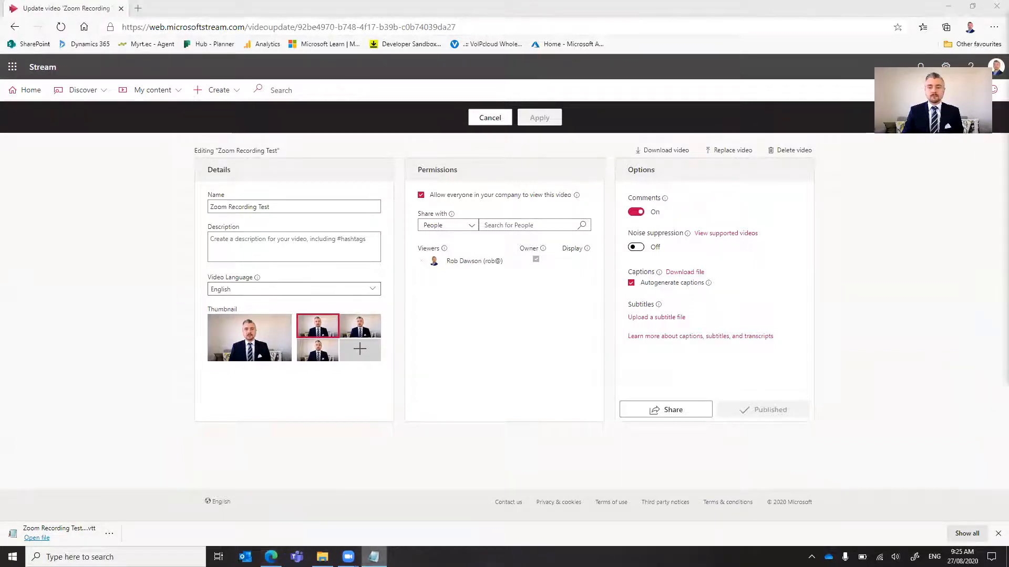
key("alt+Tab")
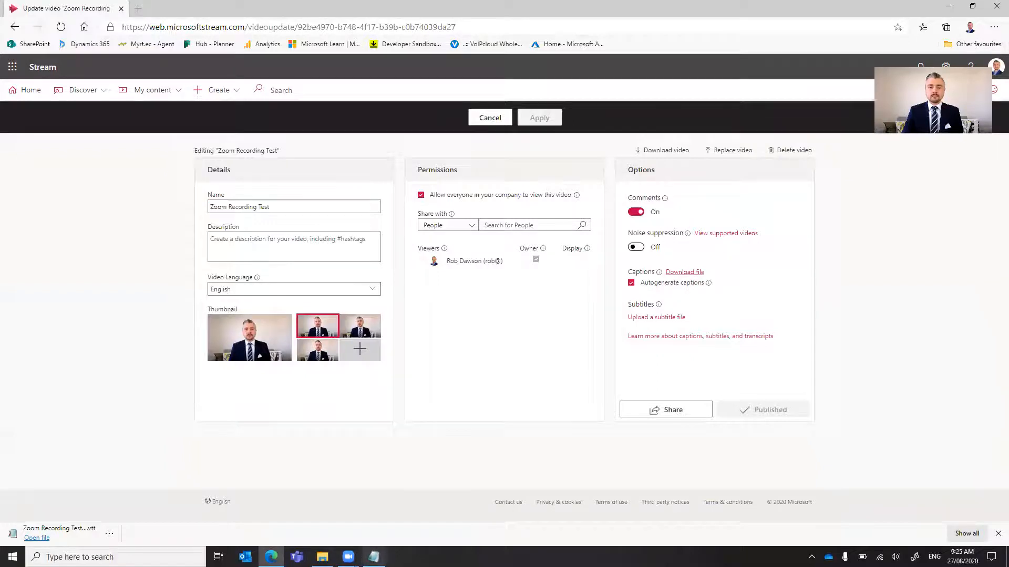
key("alt+Tab")
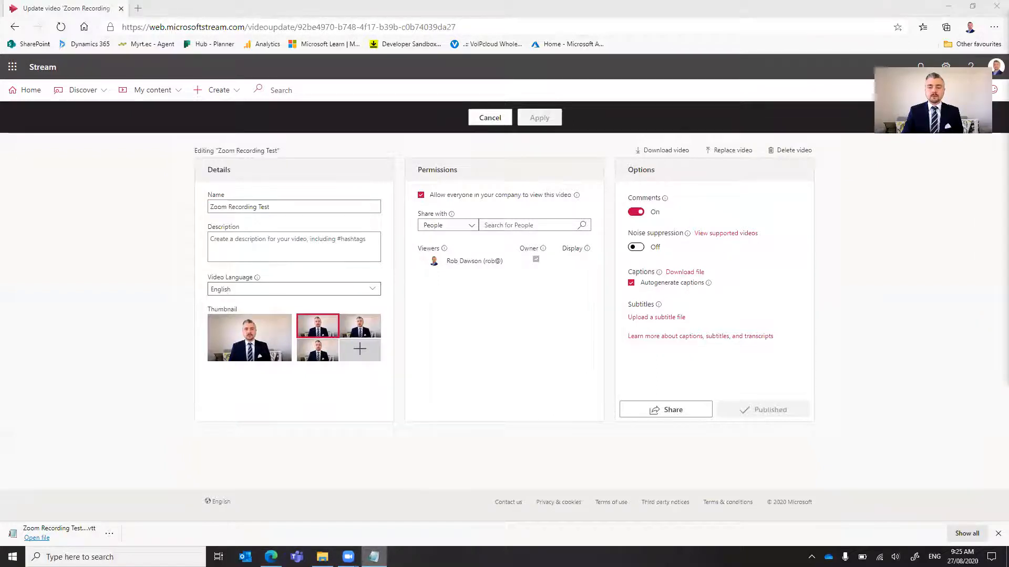
key("alt+Tab")
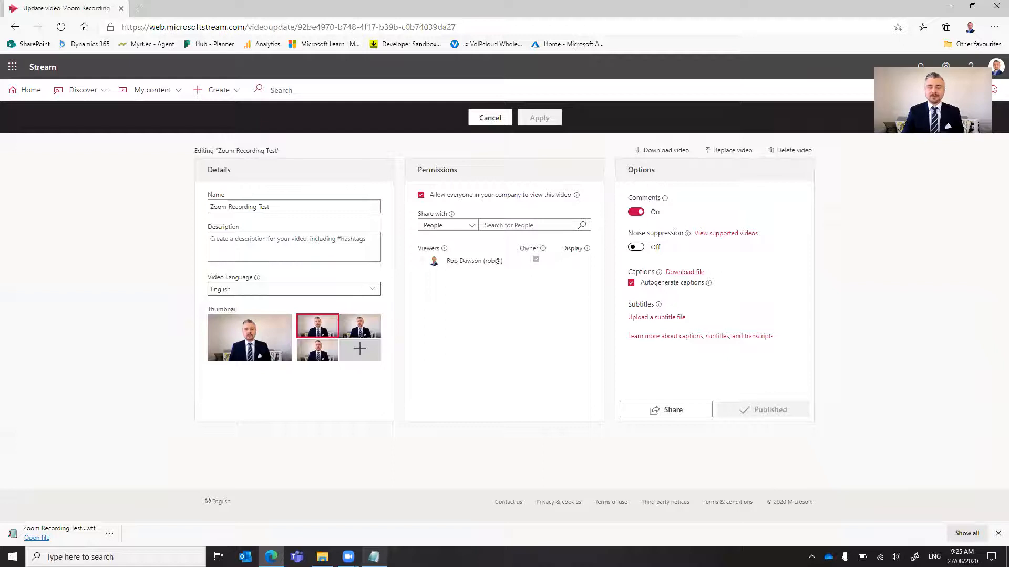
mouse_move(347, 556)
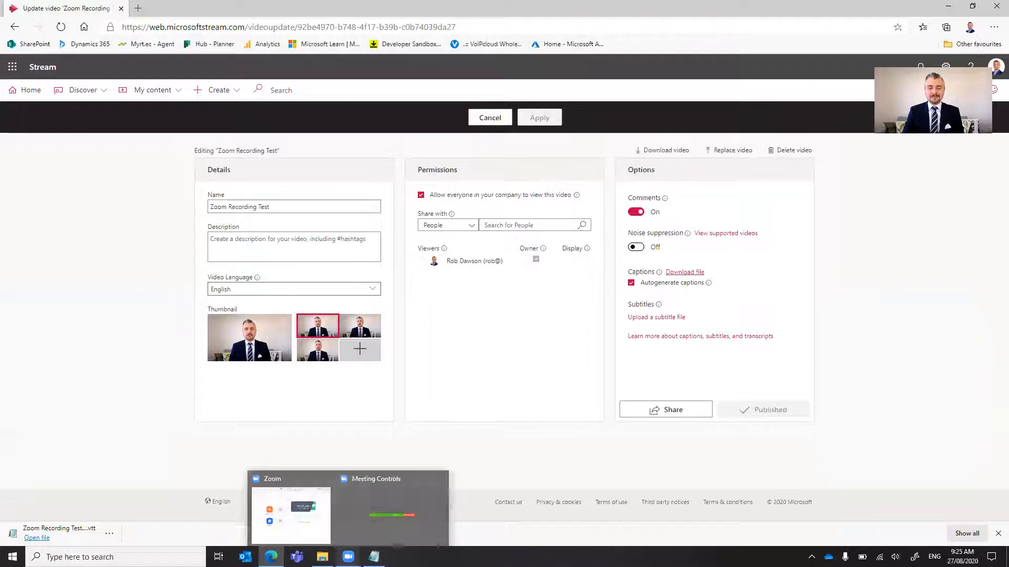
left_click(399, 502)
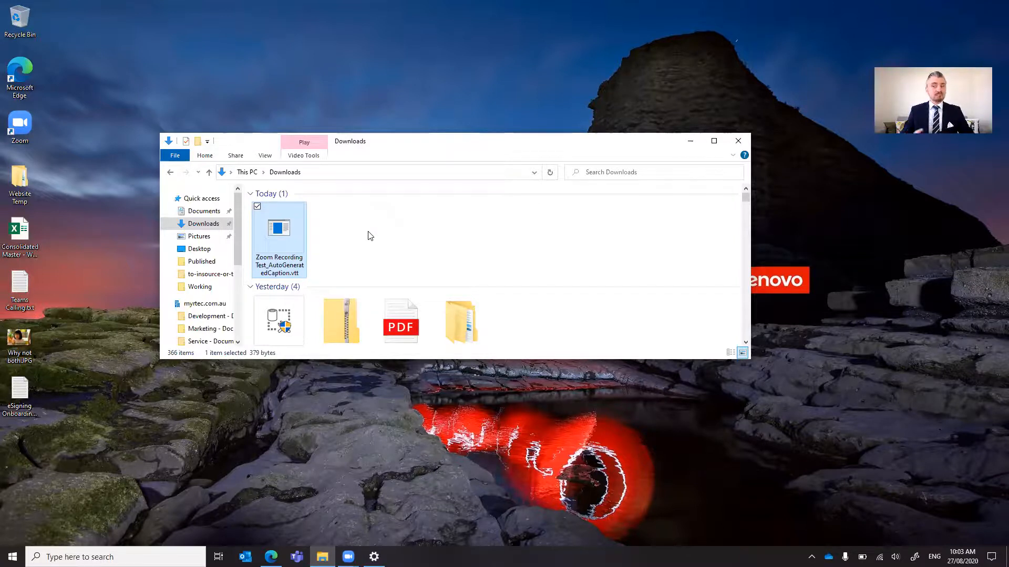
- Open the downloaded Zoom Recording Test_AutoGeneratedCaption.vtt file with Notepad
double_click(270, 226)
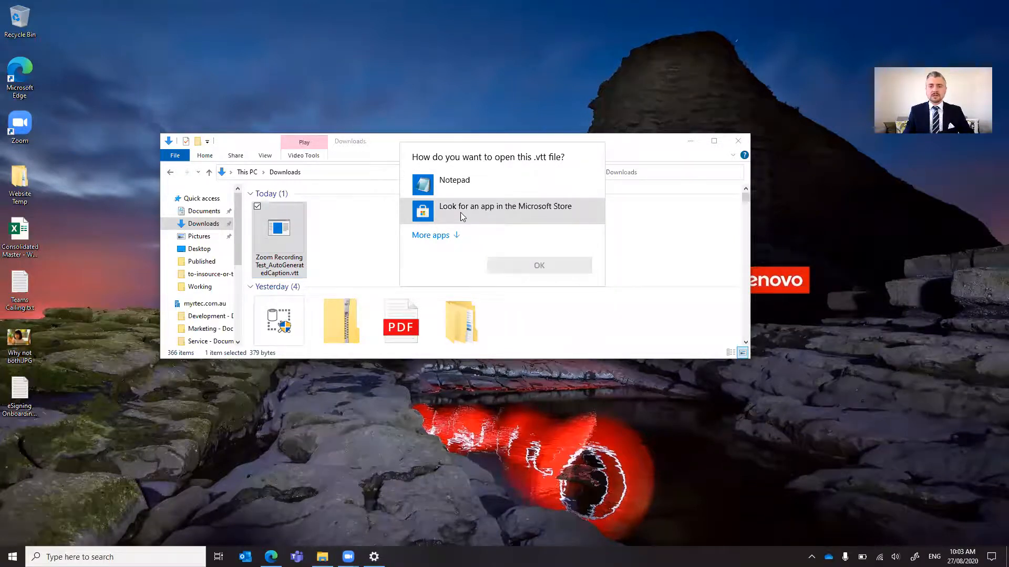
left_click(432, 235)
scroll(484, 315, "down", 3)
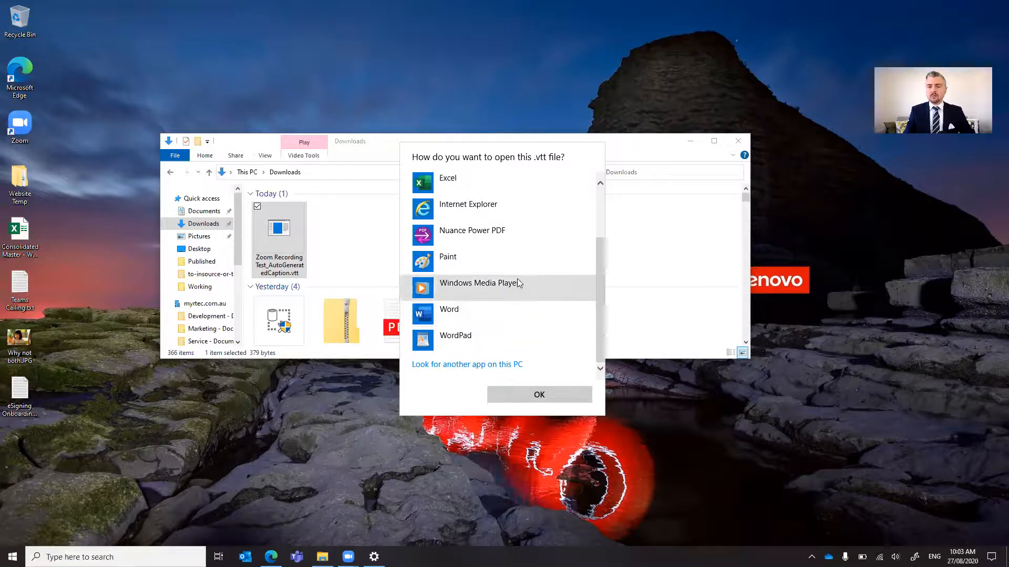
scroll(496, 249, "up", 3)
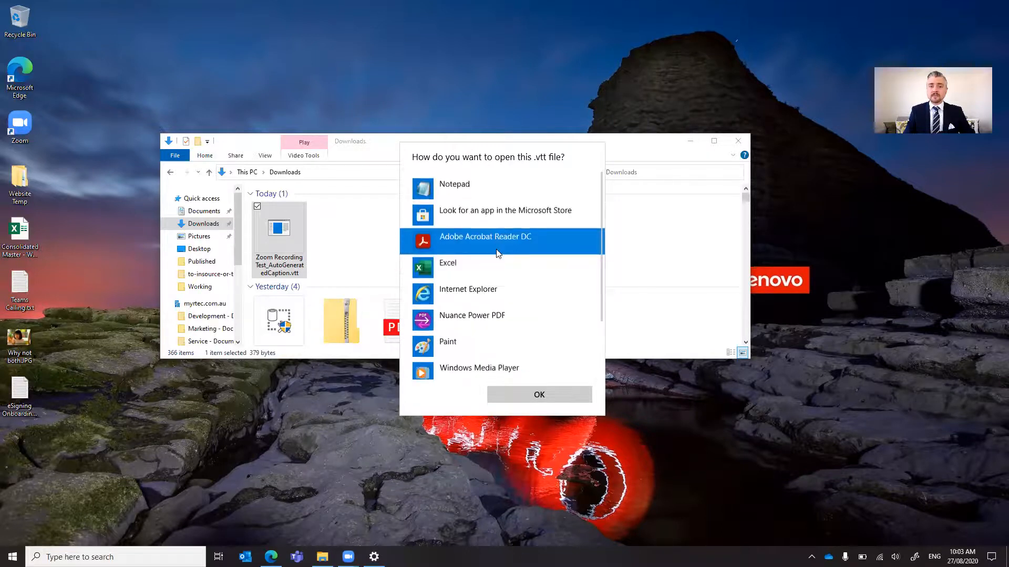
left_click(461, 195)
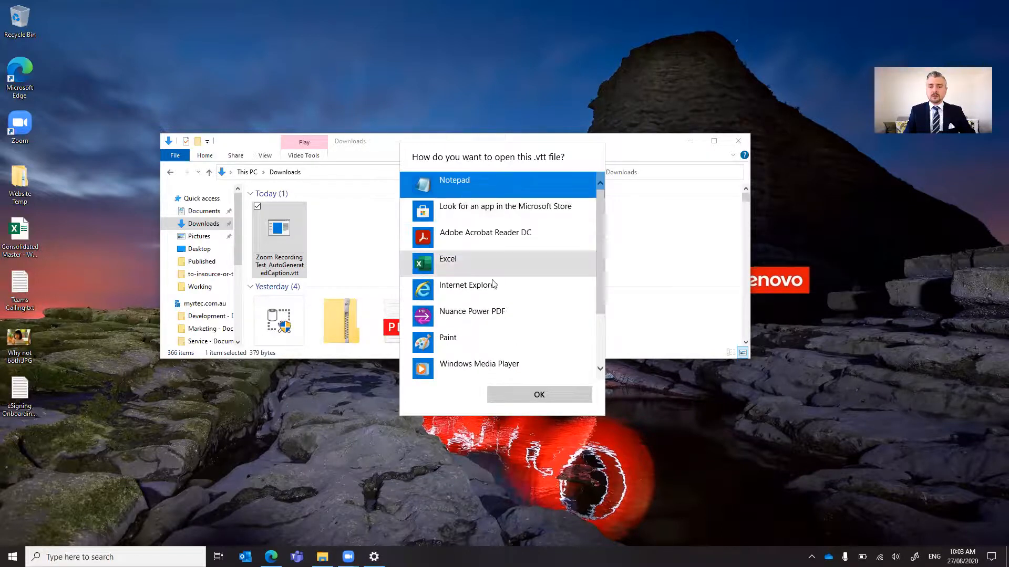
scroll(496, 277, "down", 3)
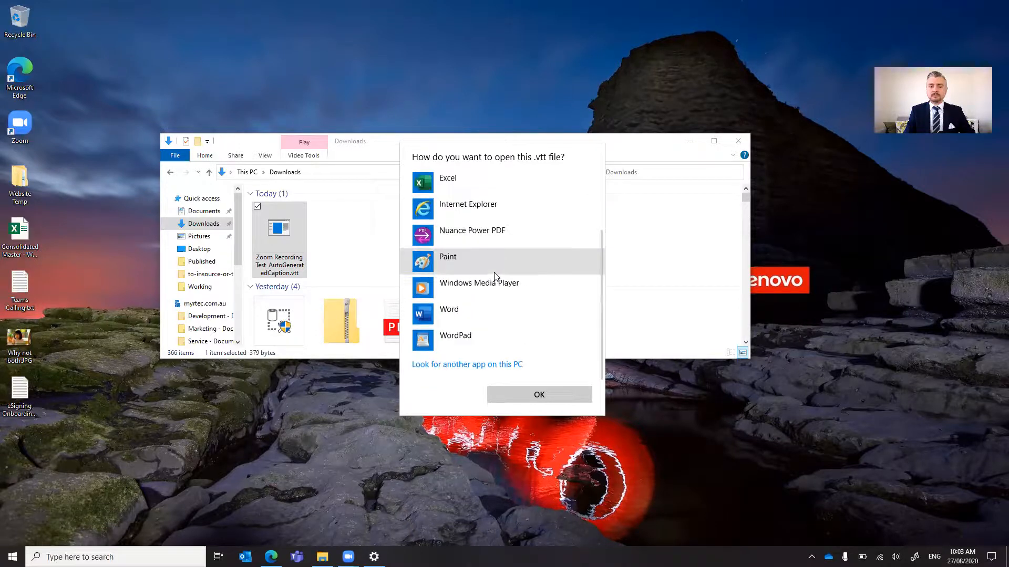
left_click(525, 399)
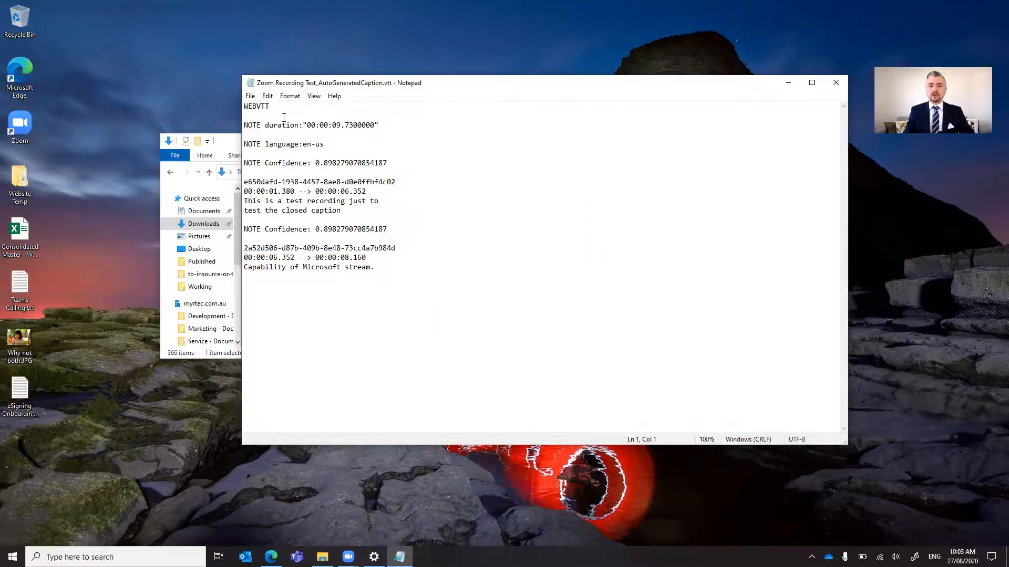
- Examine the spoken caption lines and the surrounding timing and note lines in the captions file
left_click(343, 210)
key("shift+Up")
key("shift+Home")
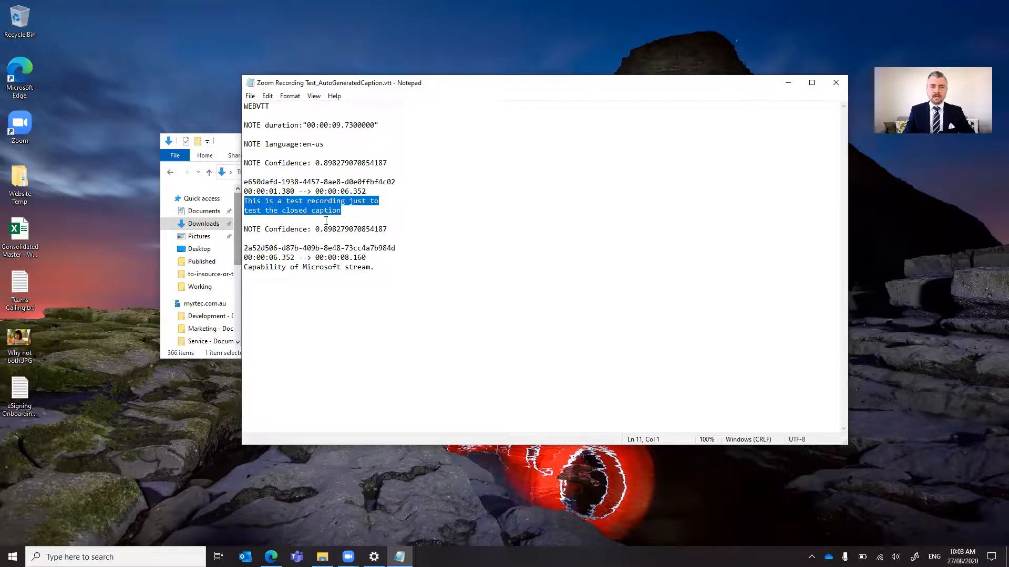
left_click_drag(375, 268, 240, 260)
left_click(380, 258)
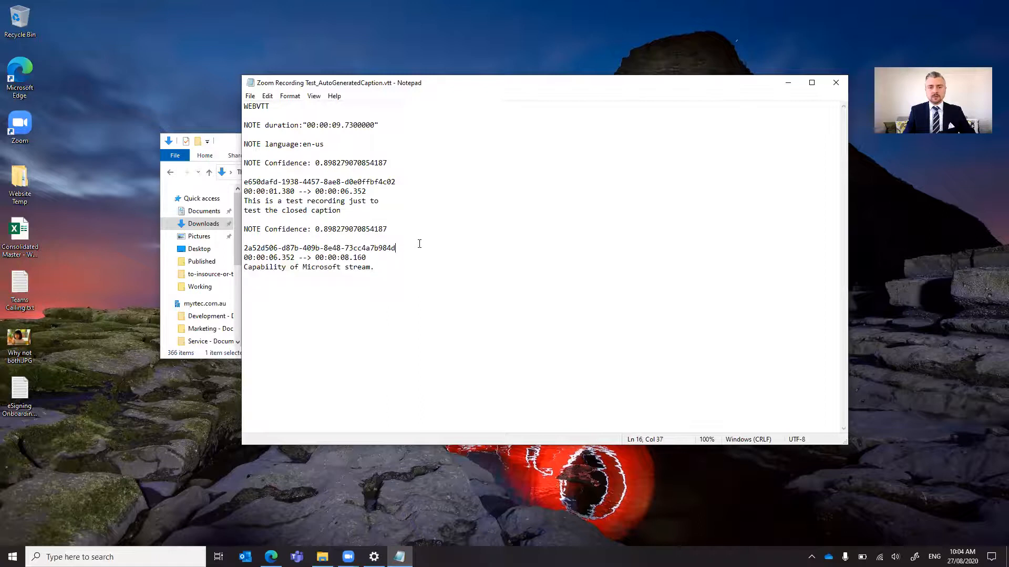
left_click_drag(381, 258, 246, 117)
left_click(448, 149)
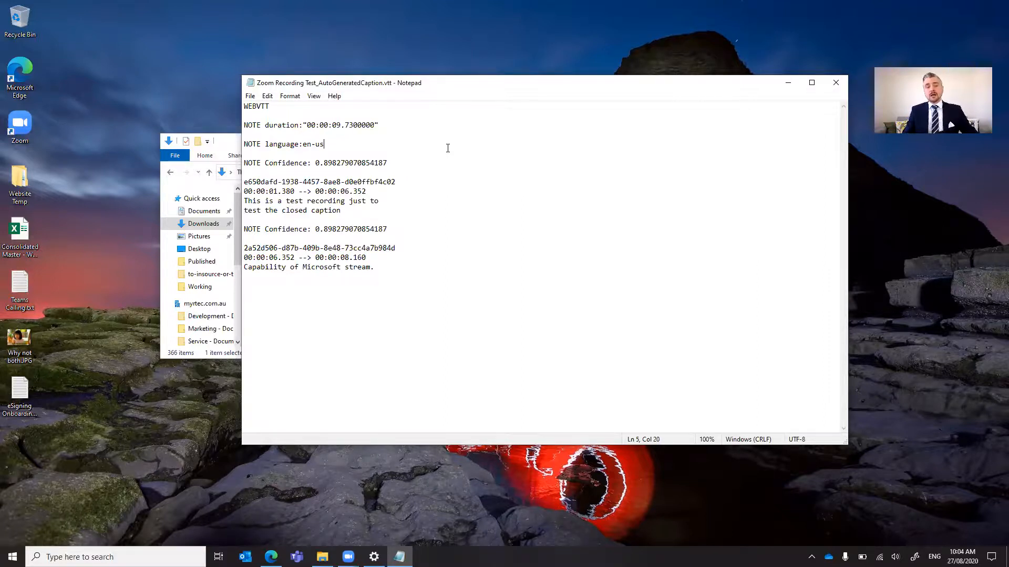
- Save a copy of the captions file to the Desktop as Zoom Recording Test_AutoGeneratedCaption.txt
left_click(250, 96)
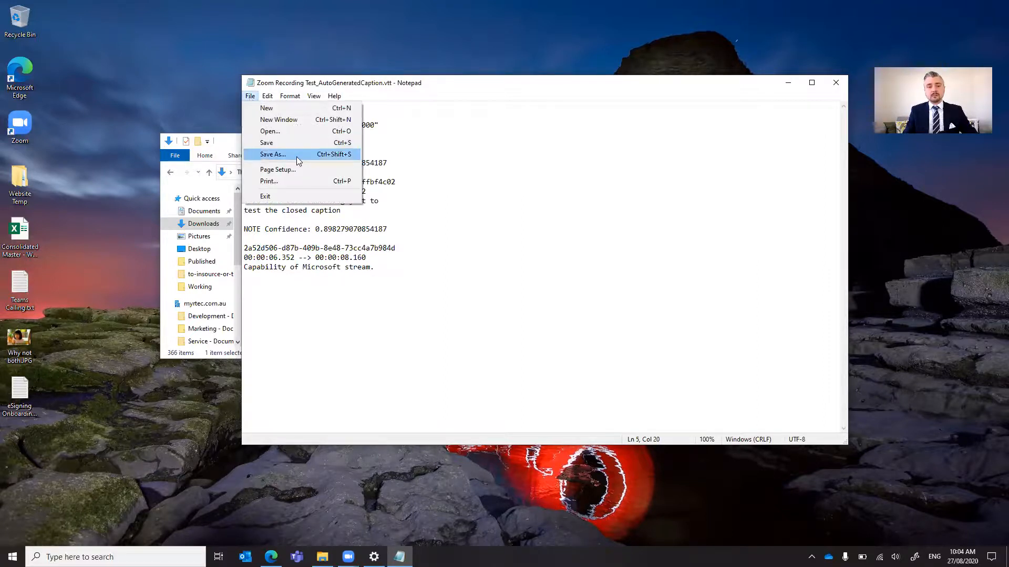
left_click(272, 154)
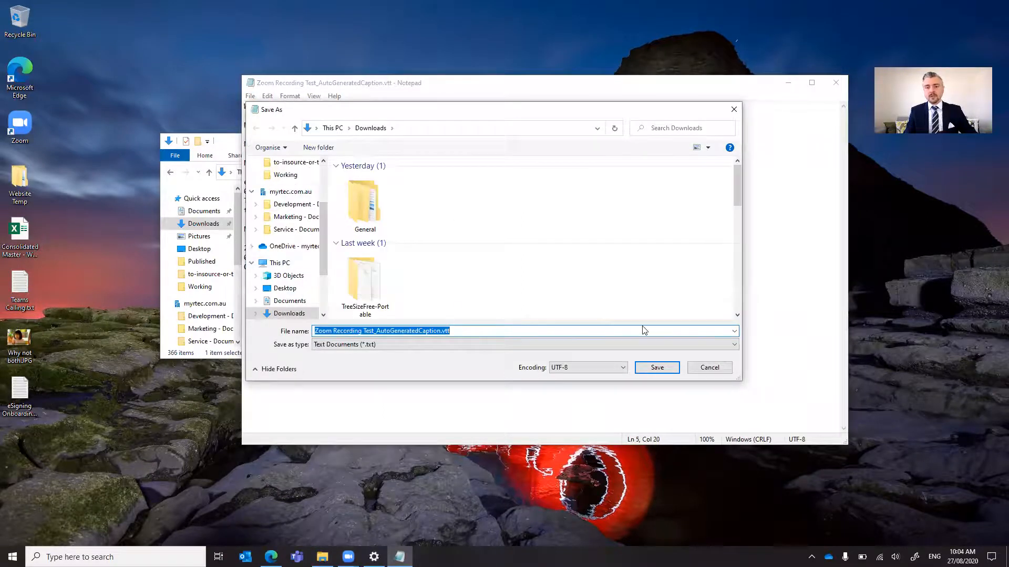
left_click(462, 344)
left_click(458, 344)
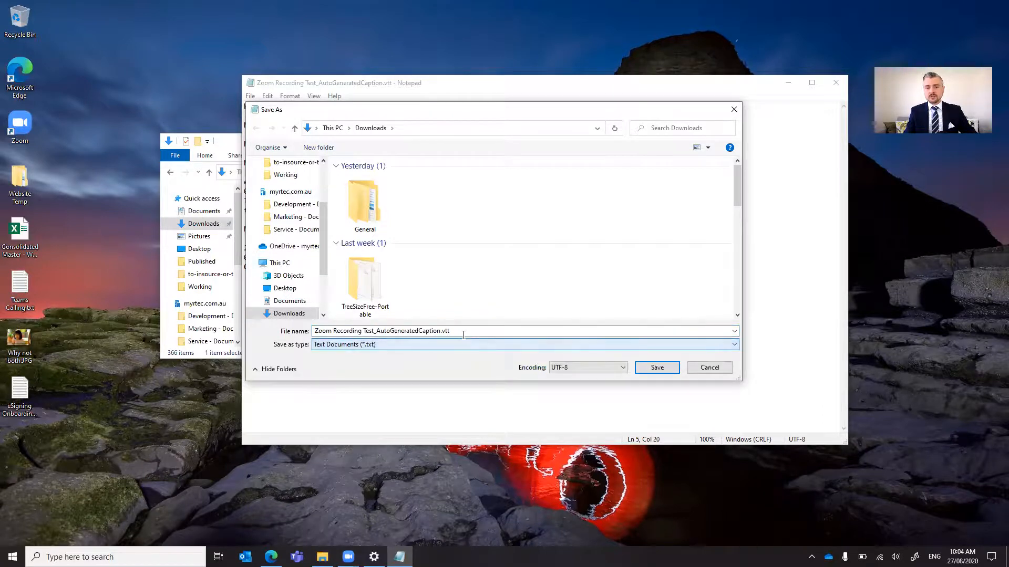
left_click(466, 332)
key("BackSpace")
key("BackSpace")
type("txt")
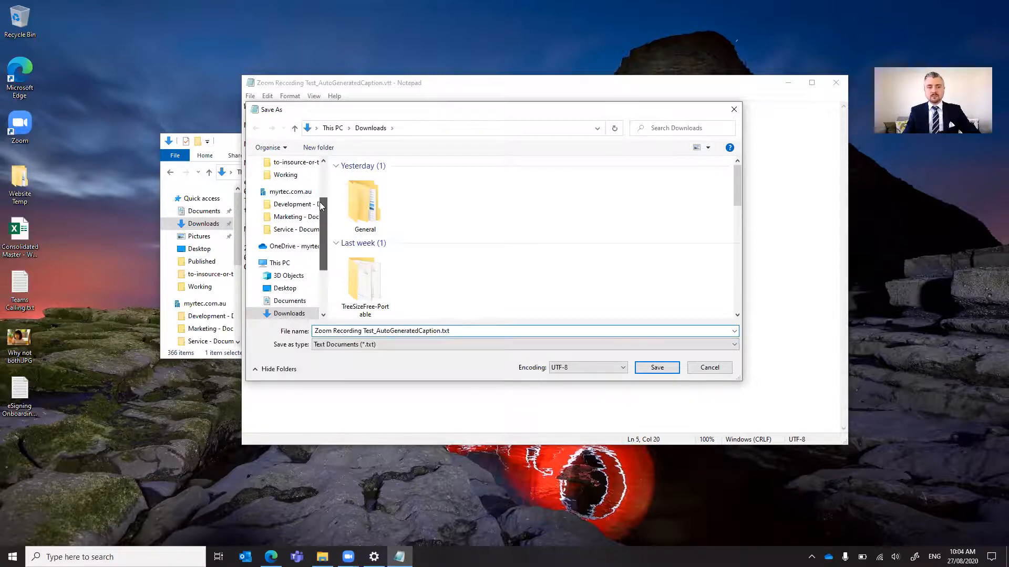
scroll(319, 202, "up", 3)
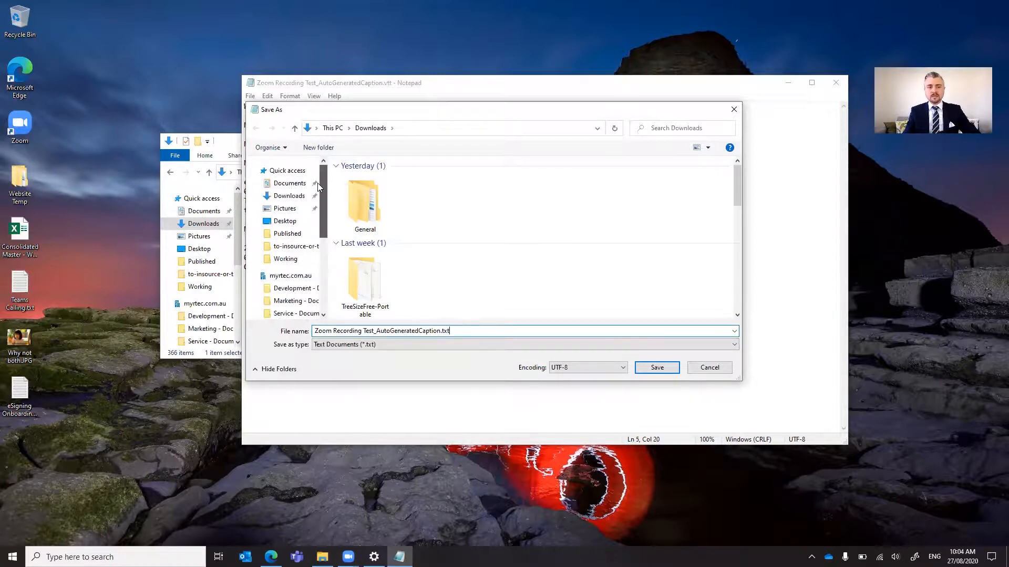
left_click(281, 224)
left_click(665, 365)
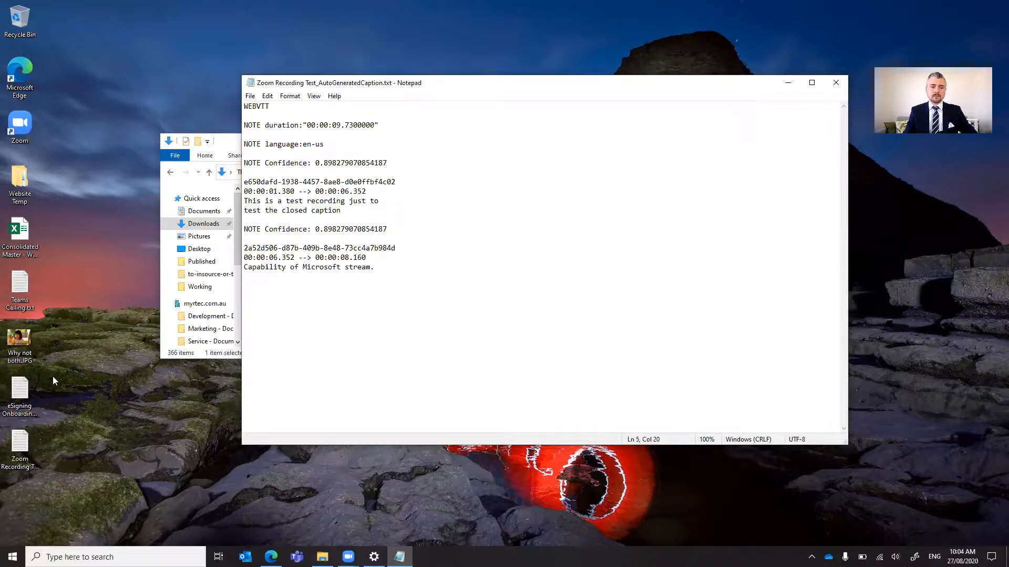
- Open the saved captions text file from the desktop and move its window off the one behind it
double_click(20, 444)
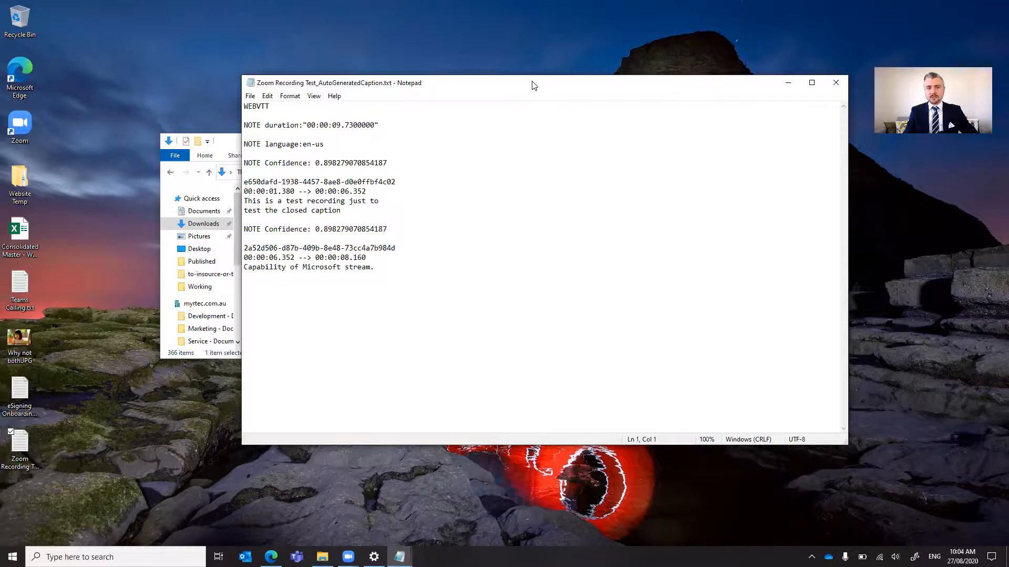
left_click_drag(534, 85, 432, 57)
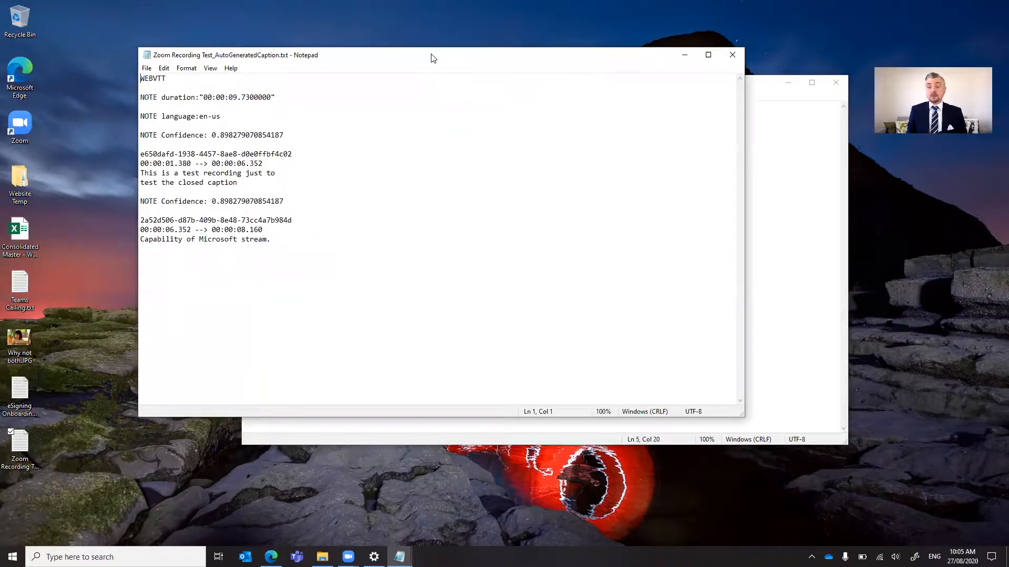